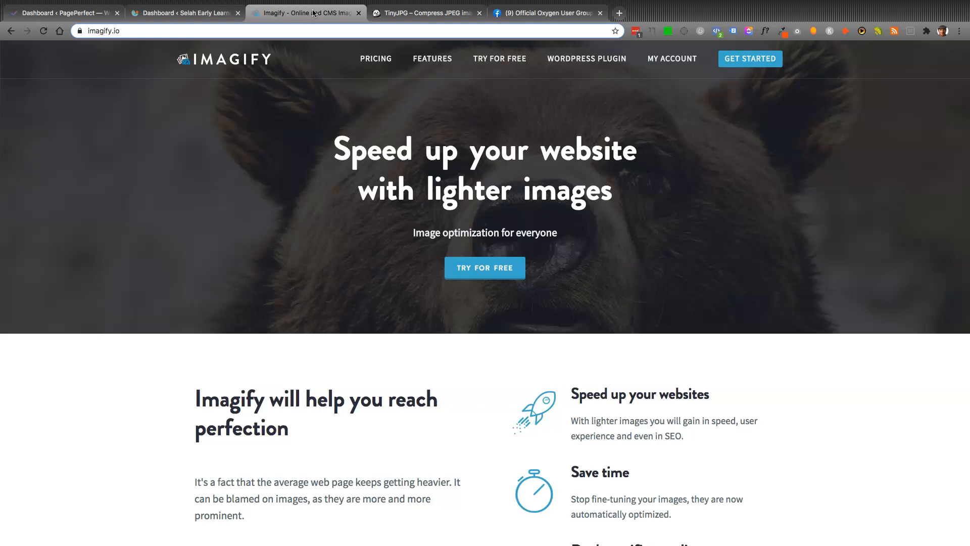
Review Imagify's monthly plan pricing for each data tier, and bring up the TinyJPG home page.
{"action": "left_click", "coordinate": [382, 71]}
{"action": "left_click", "coordinate": [377, 61]}
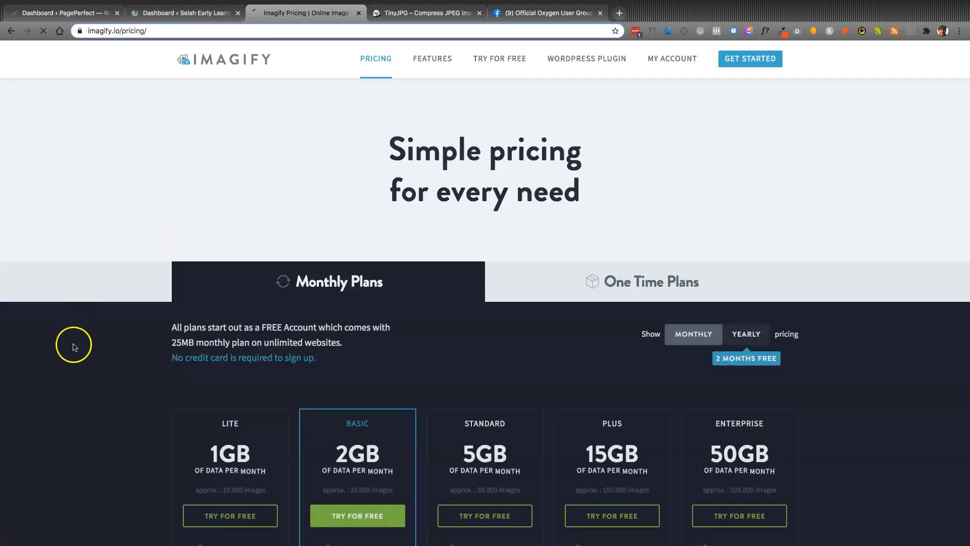
{"action": "scroll", "coordinate": [58, 405], "scroll_direction": "down", "scroll_amount": 4}
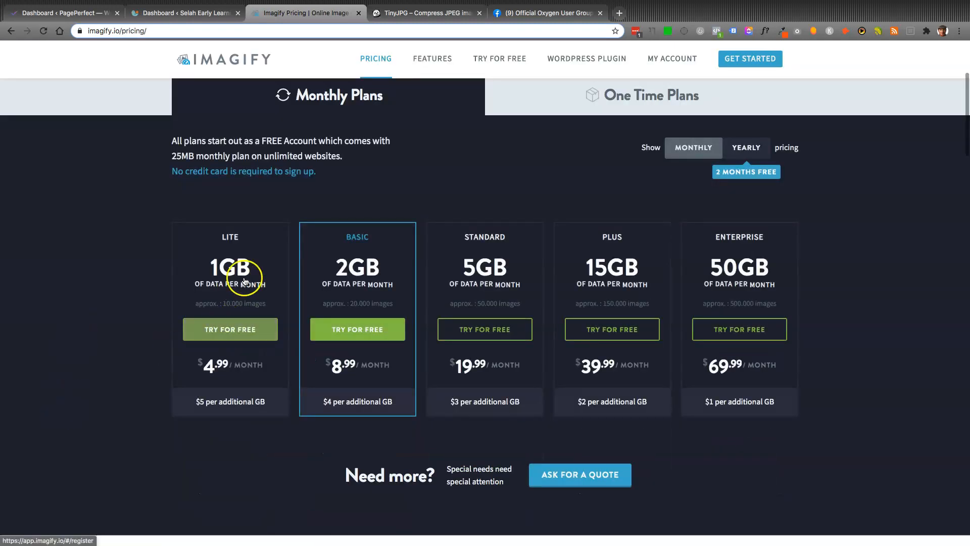
{"action": "left_click", "coordinate": [94, 265]}
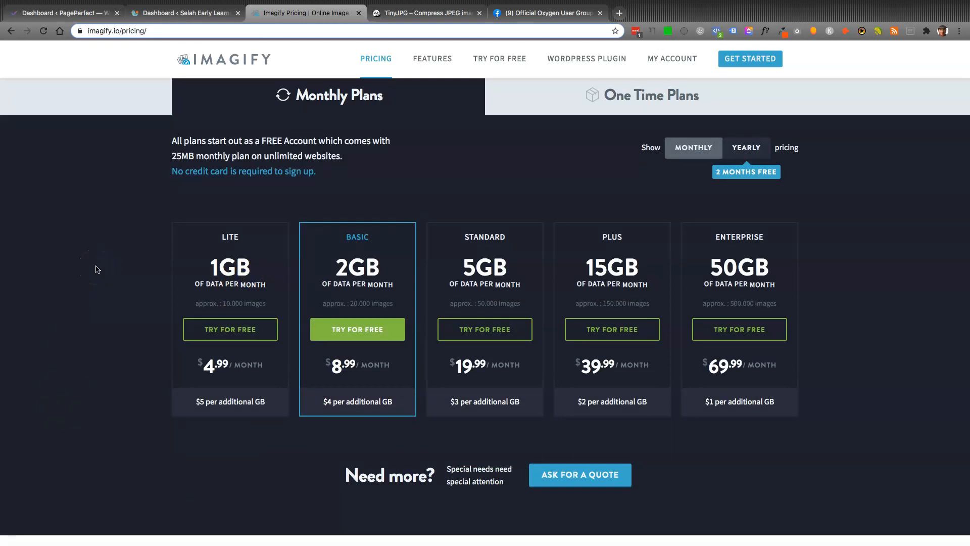
{"action": "left_click", "coordinate": [311, 13]}
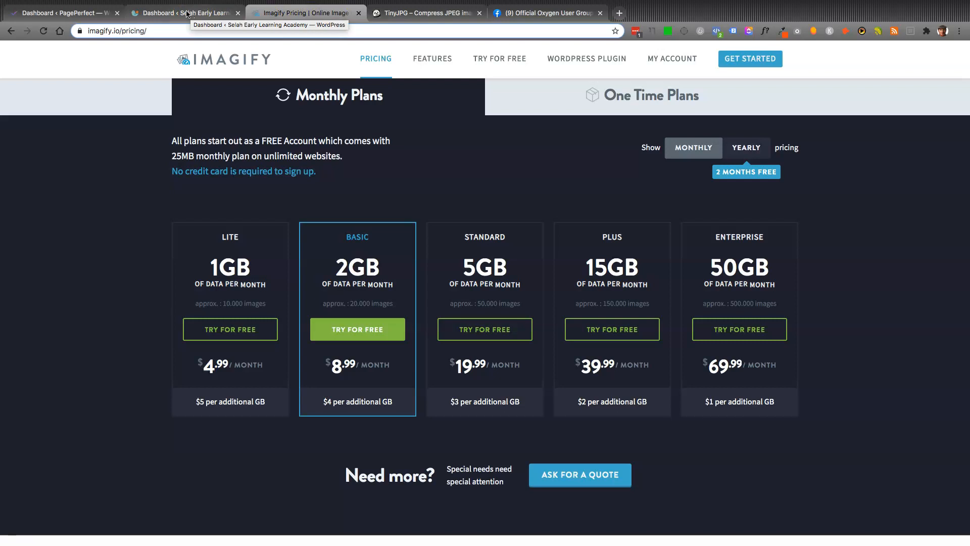
{"action": "left_click", "coordinate": [317, 10]}
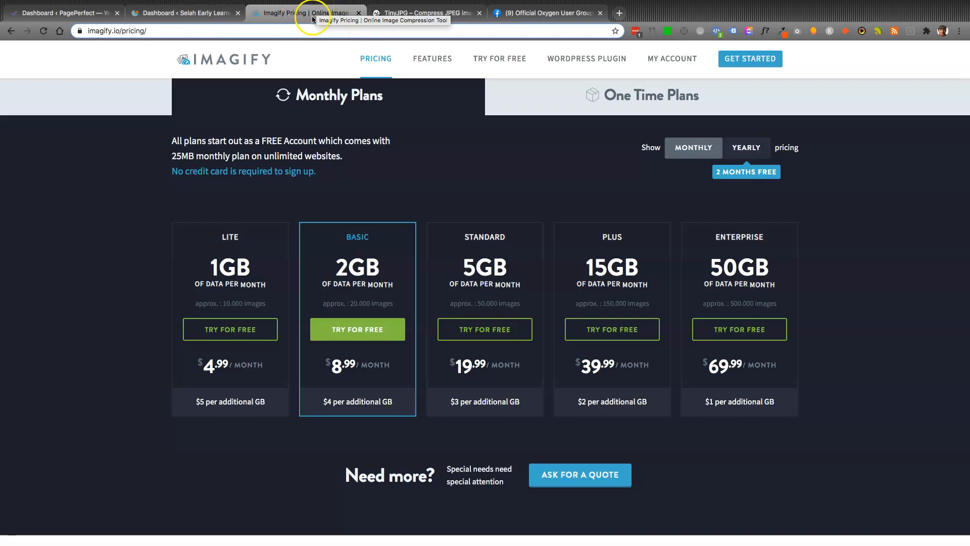
{"action": "left_click", "coordinate": [423, 15]}
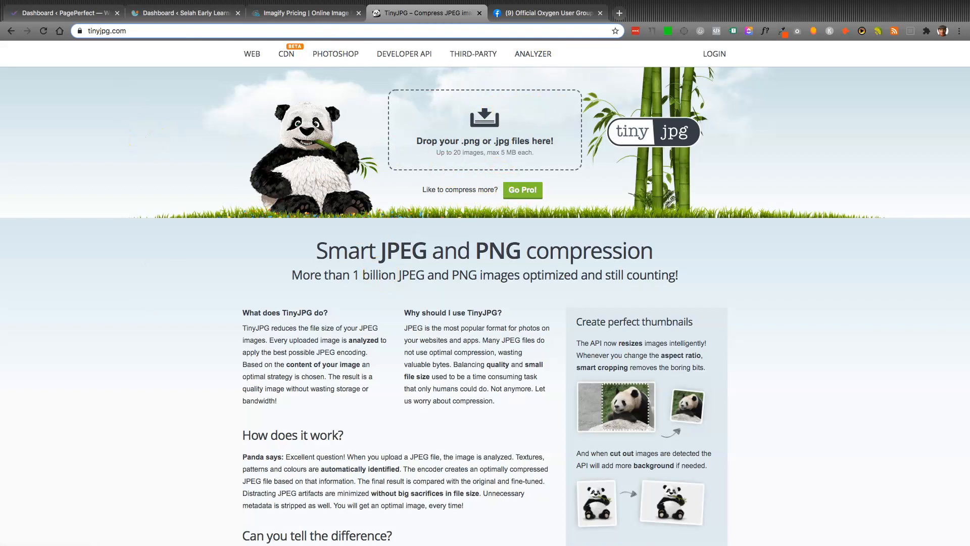
Open Imagify's bulk optimization page on the PagePerfect site and examine the size savings overview and media file options.
{"action": "mouse_move", "coordinate": [101, 1]}
{"action": "left_click", "coordinate": [75, 33]}
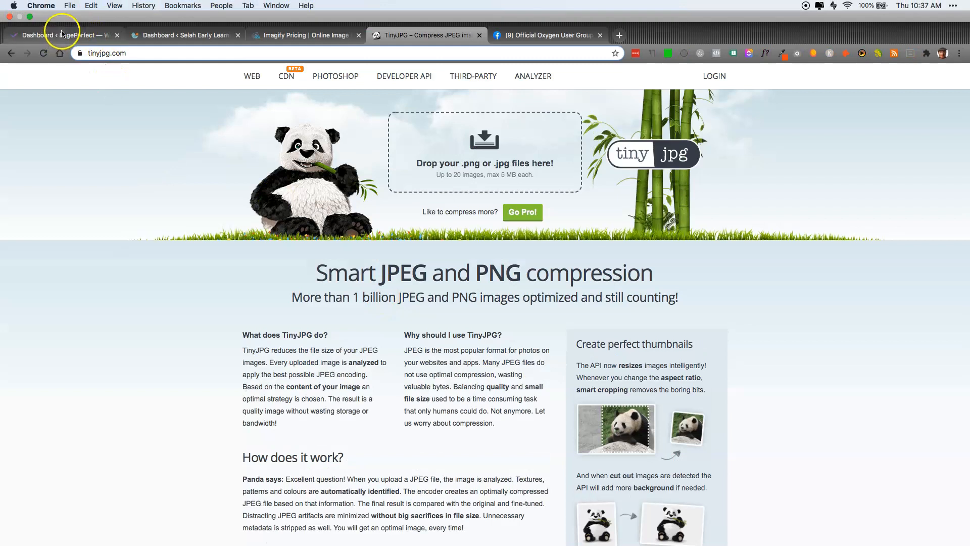
{"action": "mouse_move", "coordinate": [22, 136]}
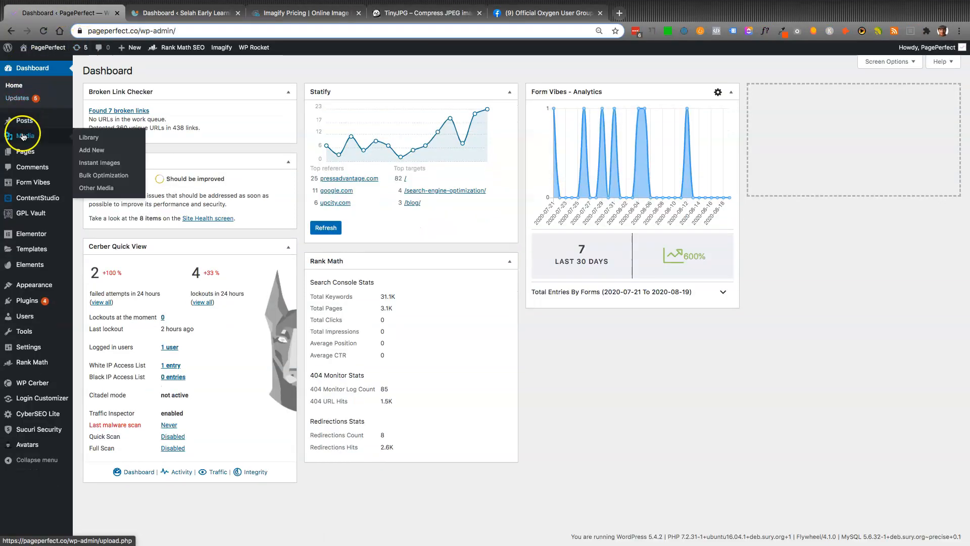
{"action": "left_click", "coordinate": [96, 176]}
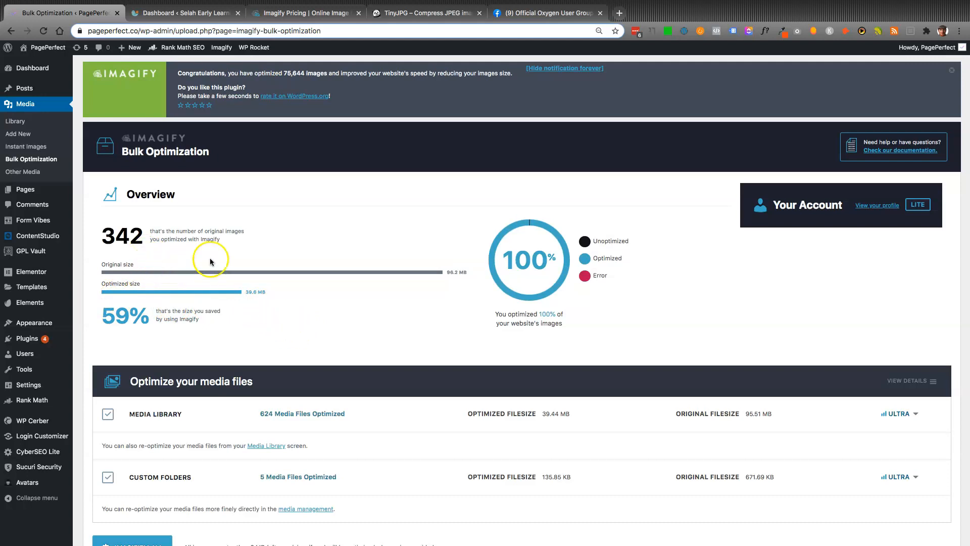
{"action": "double_click", "coordinate": [452, 274]}
{"action": "left_click", "coordinate": [399, 284]}
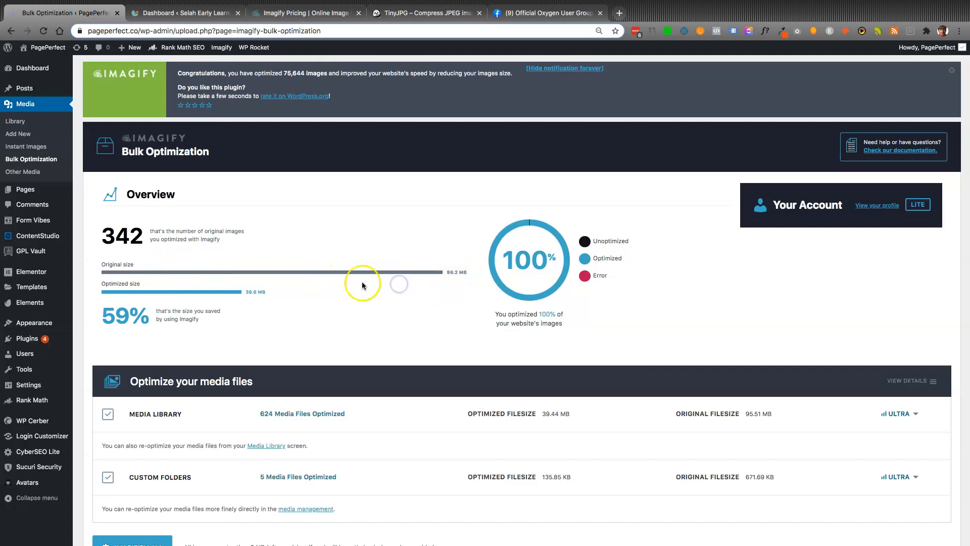
{"action": "scroll", "coordinate": [289, 321], "scroll_direction": "down", "scroll_amount": 2}
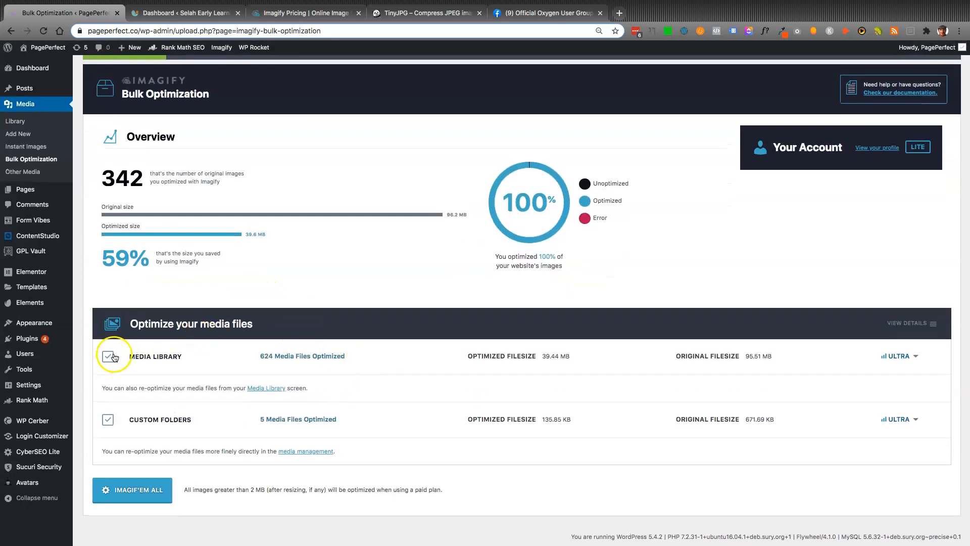
{"action": "scroll", "coordinate": [182, 389], "scroll_direction": "up", "scroll_amount": 2}
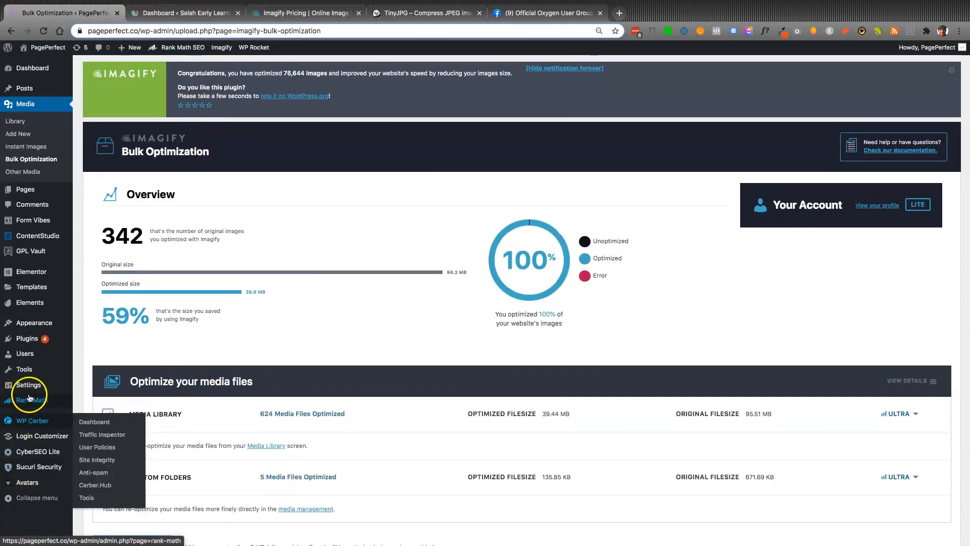
Open the Imagify plugin settings and switch keeping all EXIF data from images on and back off.
{"action": "mouse_move", "coordinate": [24, 385]}
{"action": "left_click", "coordinate": [88, 457]}
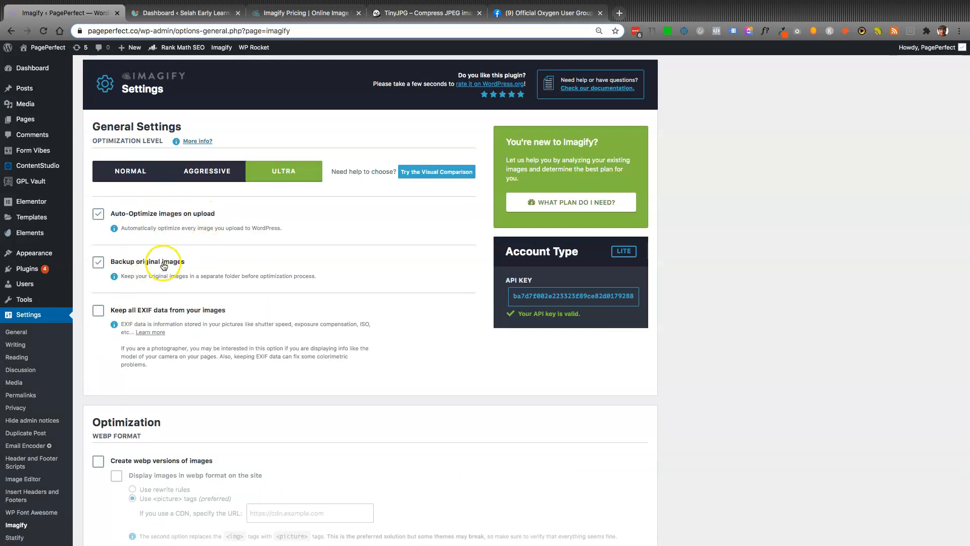
{"action": "left_click", "coordinate": [99, 312]}
{"action": "left_click", "coordinate": [99, 313]}
Enable creating webp versions of images in the Optimization section, and disable it again.
{"action": "scroll", "coordinate": [114, 357], "scroll_direction": "down", "scroll_amount": 5}
{"action": "left_click", "coordinate": [97, 335]}
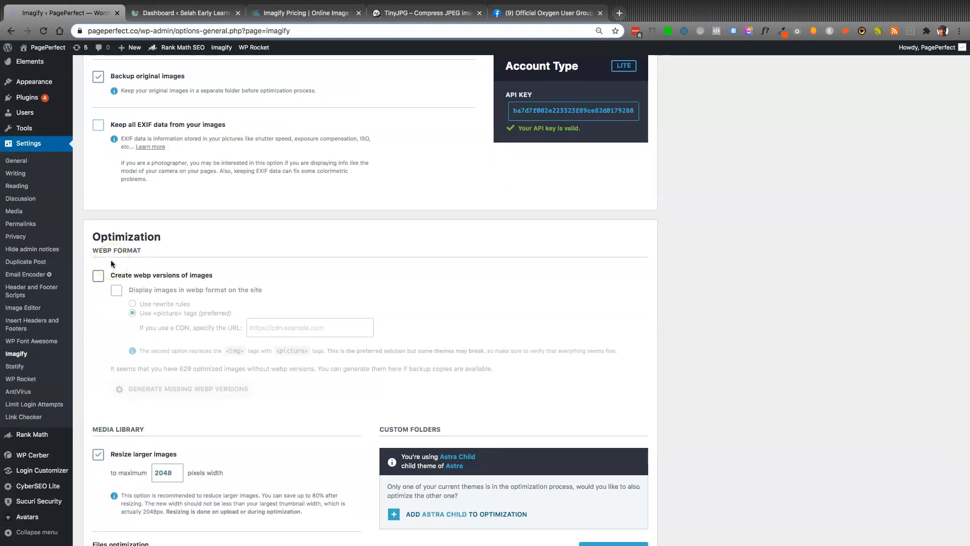
{"action": "scroll", "coordinate": [102, 280], "scroll_direction": "down", "scroll_amount": 1}
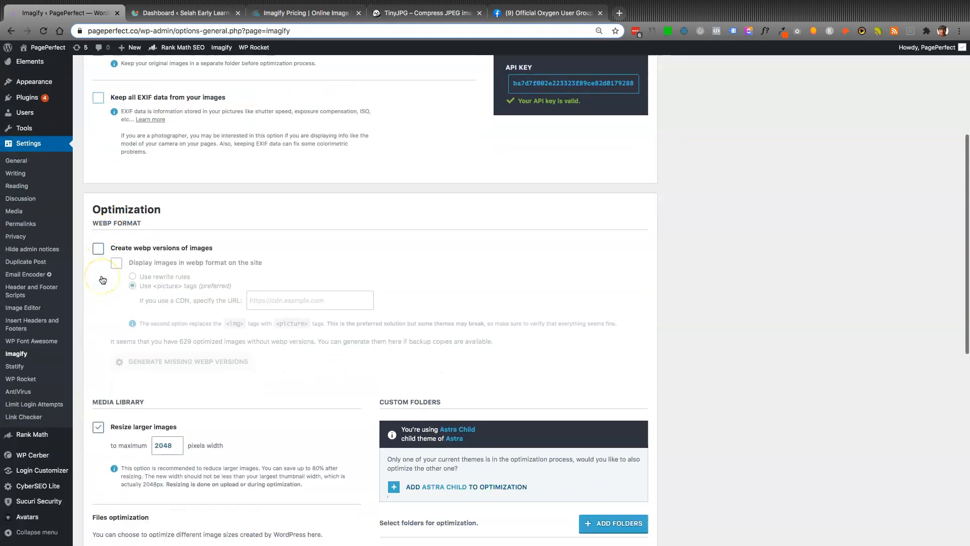
{"action": "left_click", "coordinate": [97, 251]}
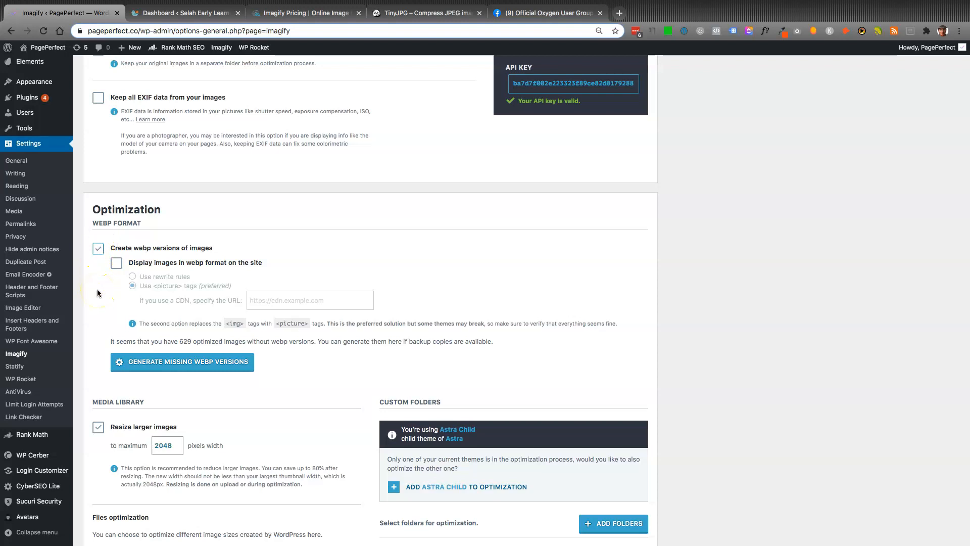
{"action": "left_click", "coordinate": [101, 250]}
Examine the larger image resizing, optimized image sizes, custom theme folders and toolbar display option in the Imagify settings.
{"action": "scroll", "coordinate": [101, 317], "scroll_direction": "down", "scroll_amount": 3}
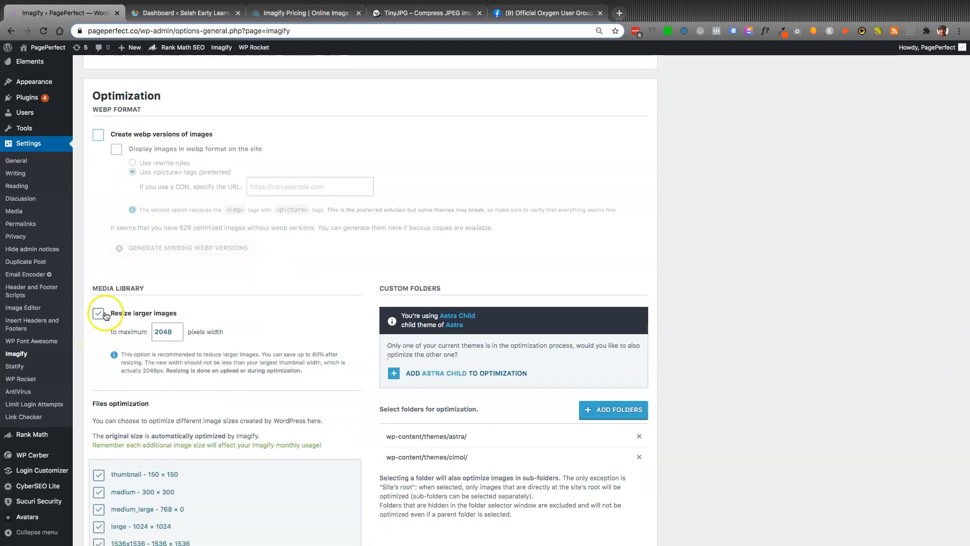
{"action": "scroll", "coordinate": [105, 315], "scroll_direction": "down", "scroll_amount": 2}
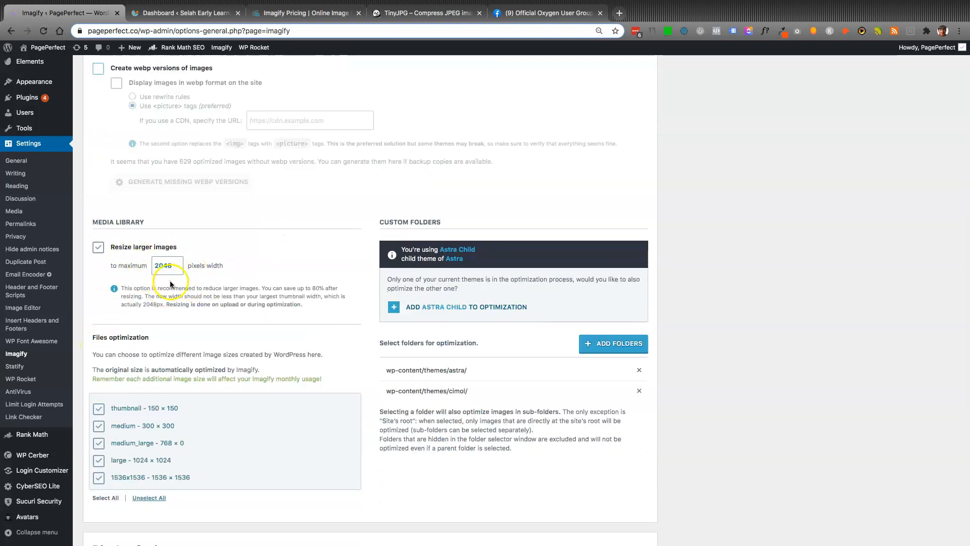
{"action": "scroll", "coordinate": [243, 305], "scroll_direction": "down", "scroll_amount": 2}
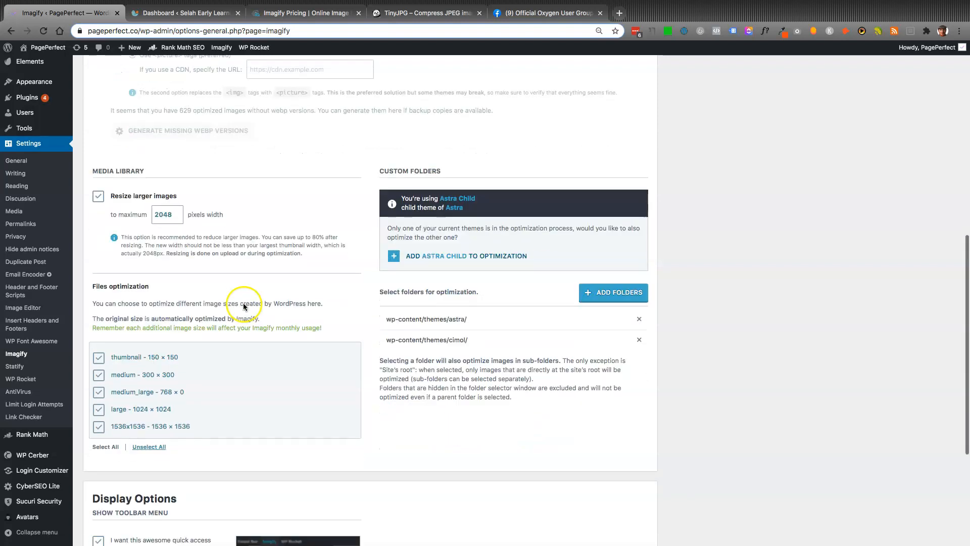
{"action": "left_click", "coordinate": [394, 257]}
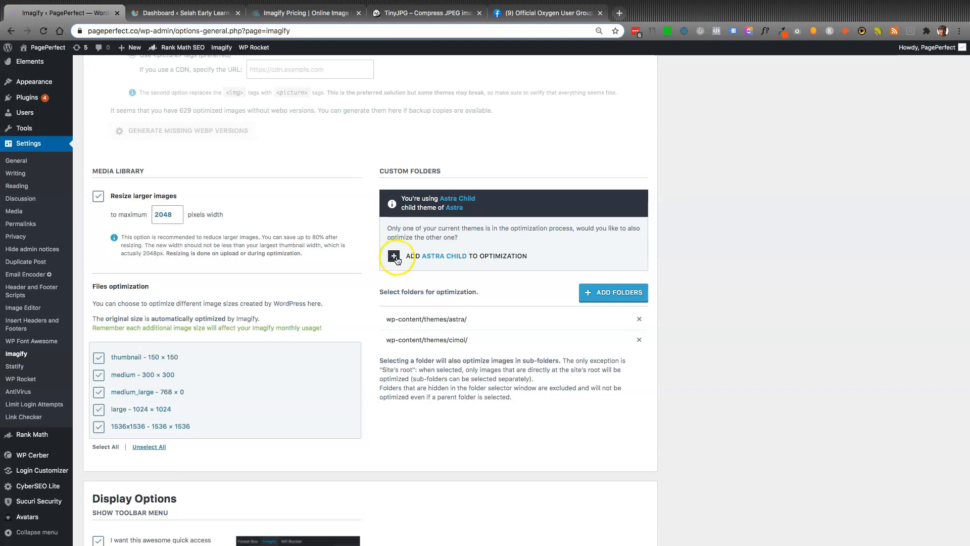
{"action": "scroll", "coordinate": [385, 313], "scroll_direction": "down", "scroll_amount": 2}
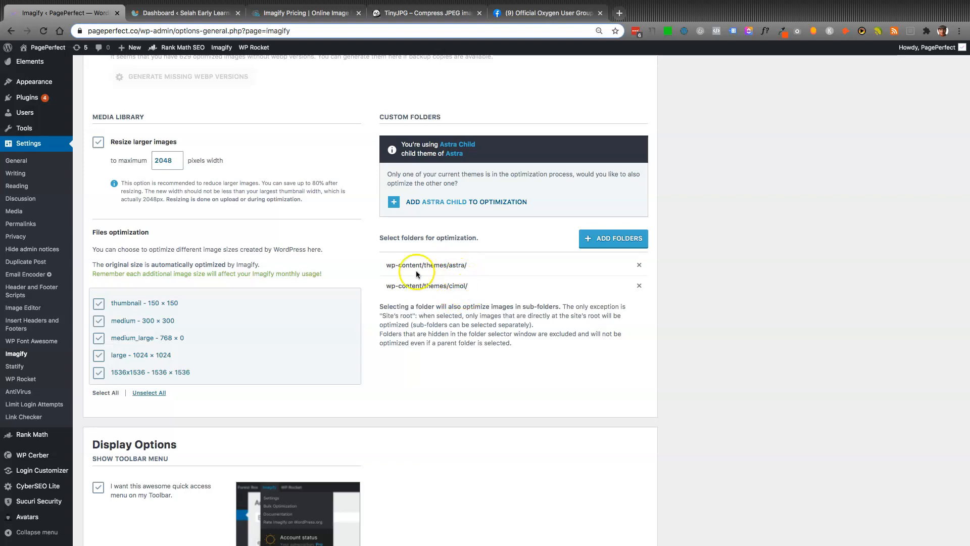
{"action": "scroll", "coordinate": [377, 332], "scroll_direction": "down", "scroll_amount": 5}
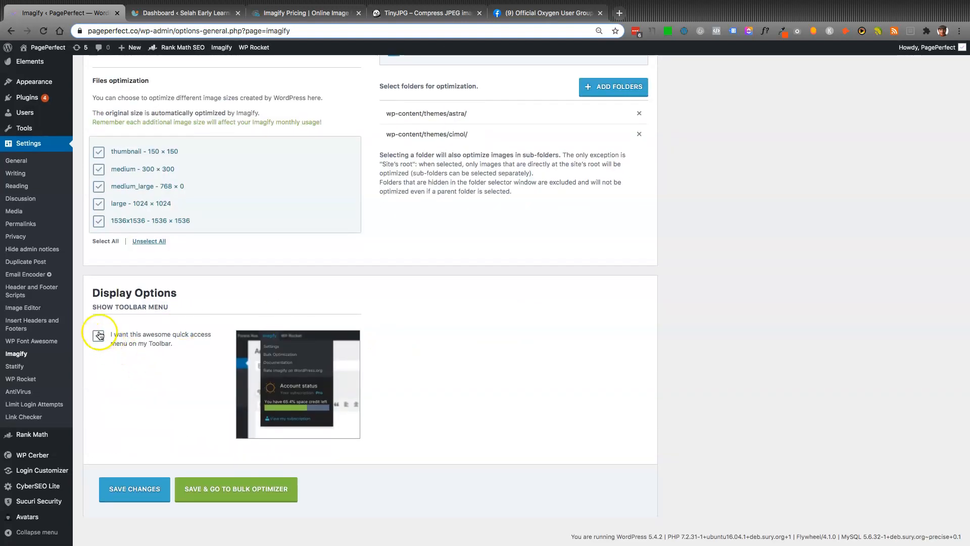
Reload the Imagify settings through its quick access entry, save them and proceed to the bulk optimizer.
{"action": "mouse_move", "coordinate": [224, 51]}
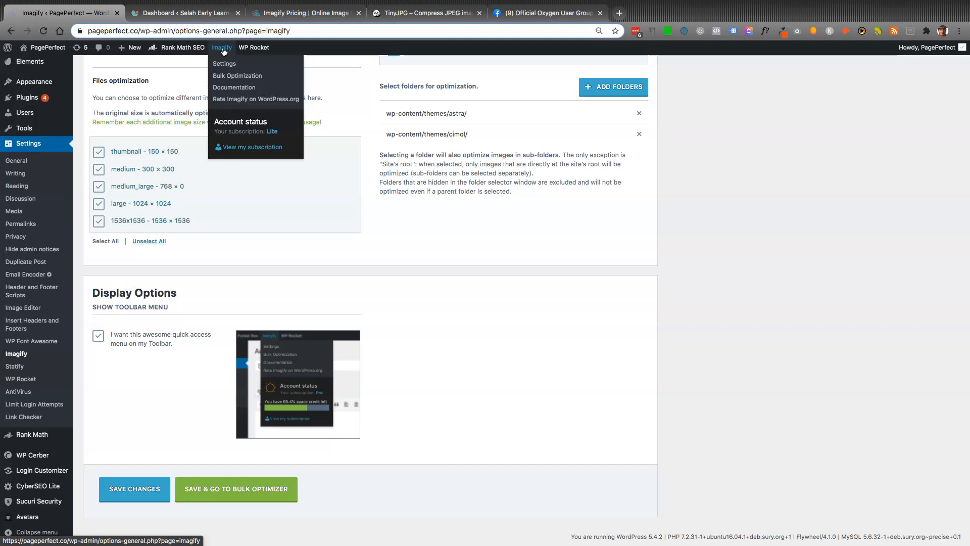
{"action": "left_click", "coordinate": [224, 64]}
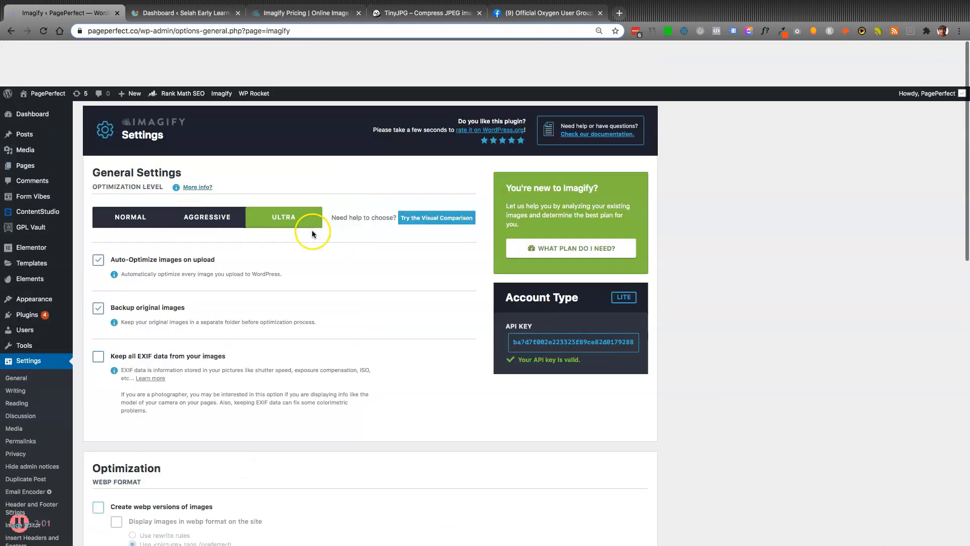
{"action": "scroll", "coordinate": [312, 229], "scroll_direction": "down", "scroll_amount": 20}
{"action": "left_click", "coordinate": [207, 488]}
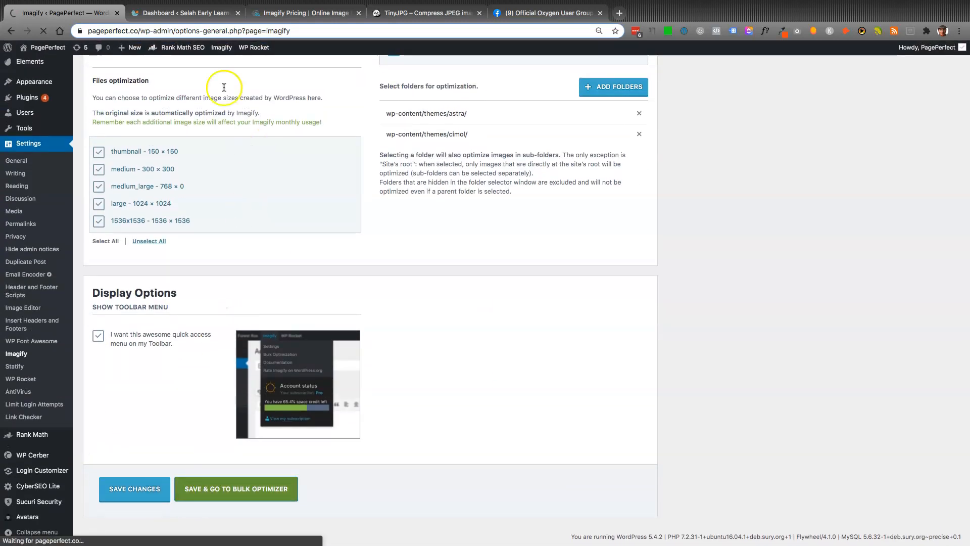
Open the bulk optimization page on the Selah Early Learning Academy site and start optimizing its remaining images.
{"action": "left_click", "coordinate": [162, 12]}
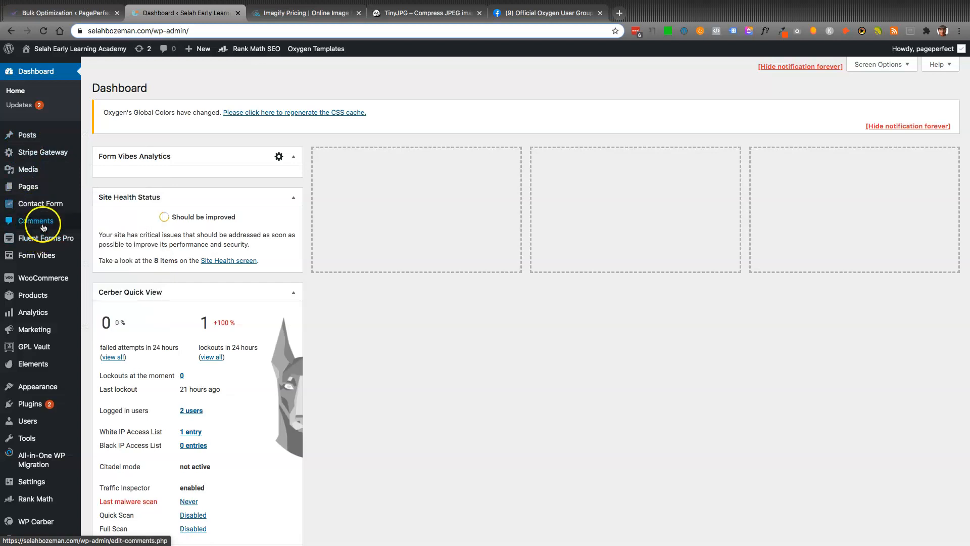
{"action": "mouse_move", "coordinate": [33, 169]}
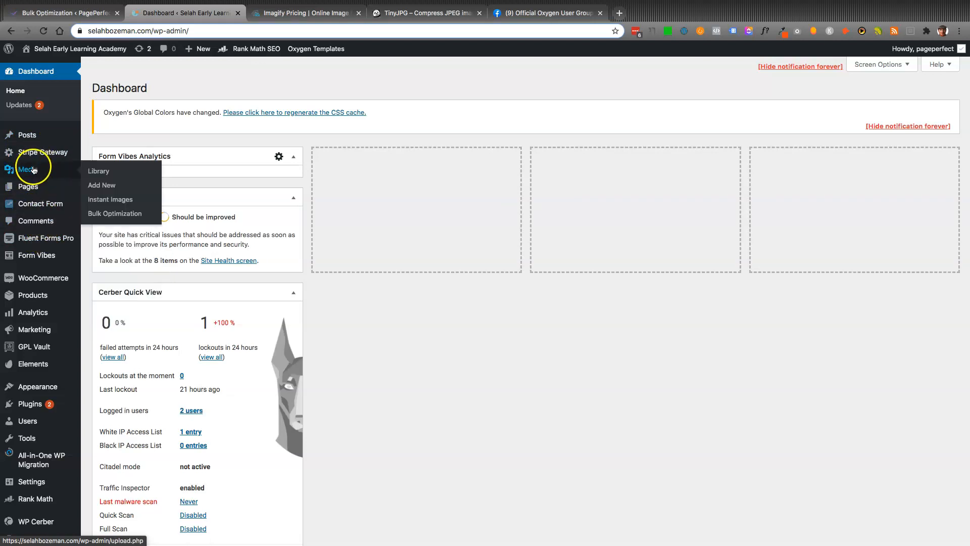
{"action": "left_click", "coordinate": [103, 213]}
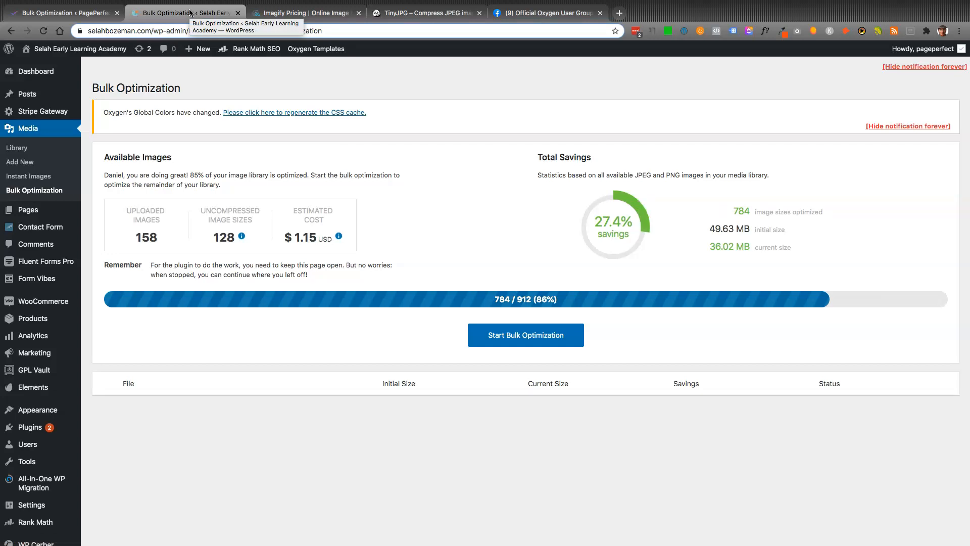
{"action": "left_click", "coordinate": [498, 339]}
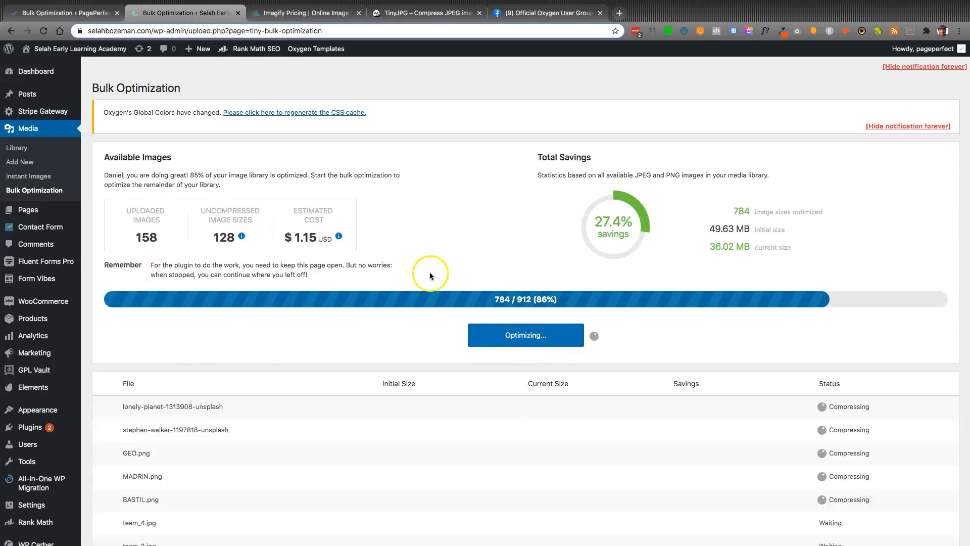
{"action": "scroll", "coordinate": [439, 251], "scroll_direction": "down", "scroll_amount": 3}
{"action": "scroll", "coordinate": [439, 251], "scroll_direction": "up", "scroll_amount": 3}
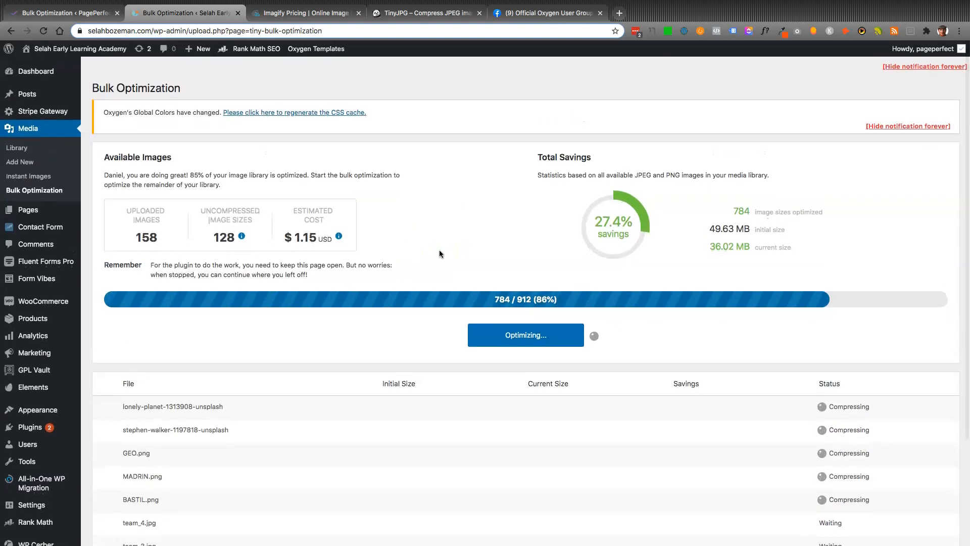
{"action": "left_click", "coordinate": [420, 247]}
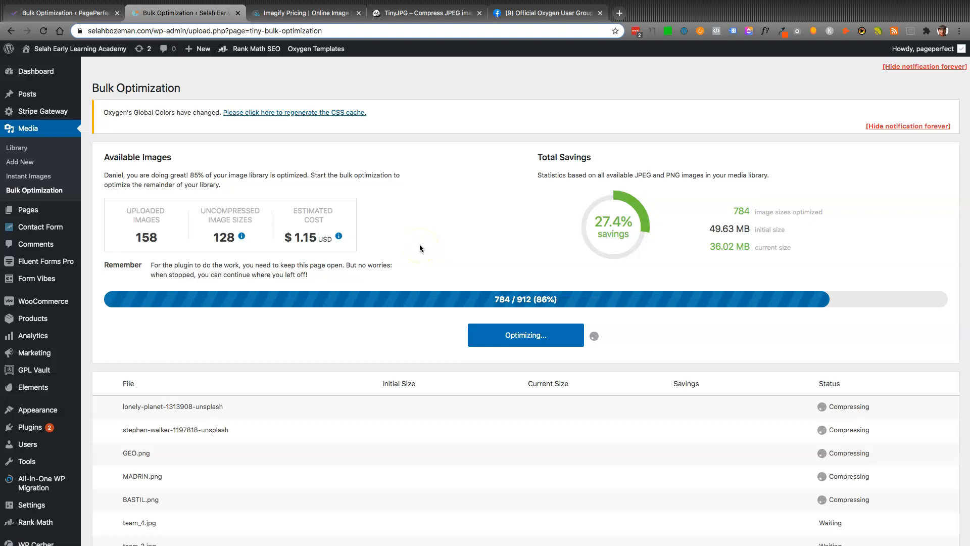
{"action": "left_click", "coordinate": [391, 260]}
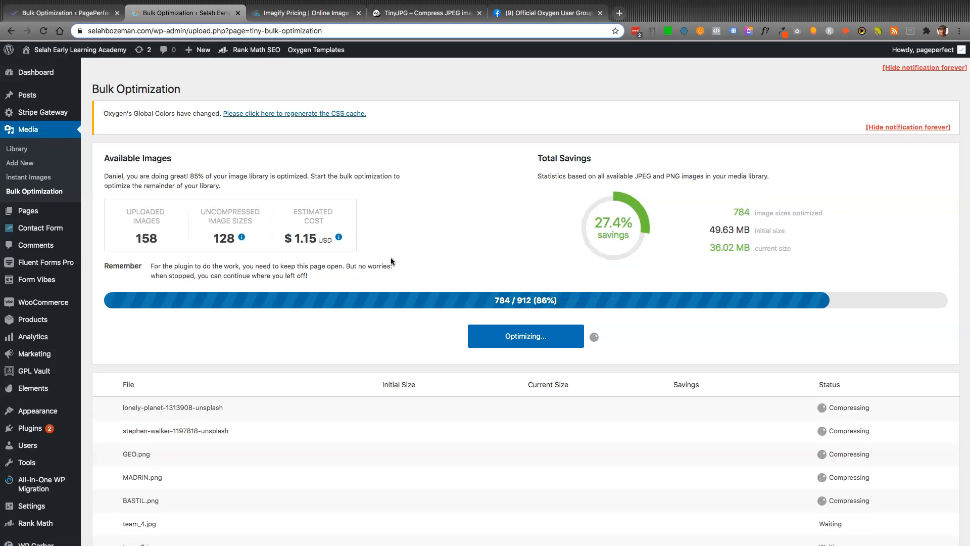
View the Selah Early Learning Academy front end in a separate tab, and close that tab.
{"action": "mouse_move", "coordinate": [75, 49]}
{"action": "left_click", "coordinate": [42, 63]}
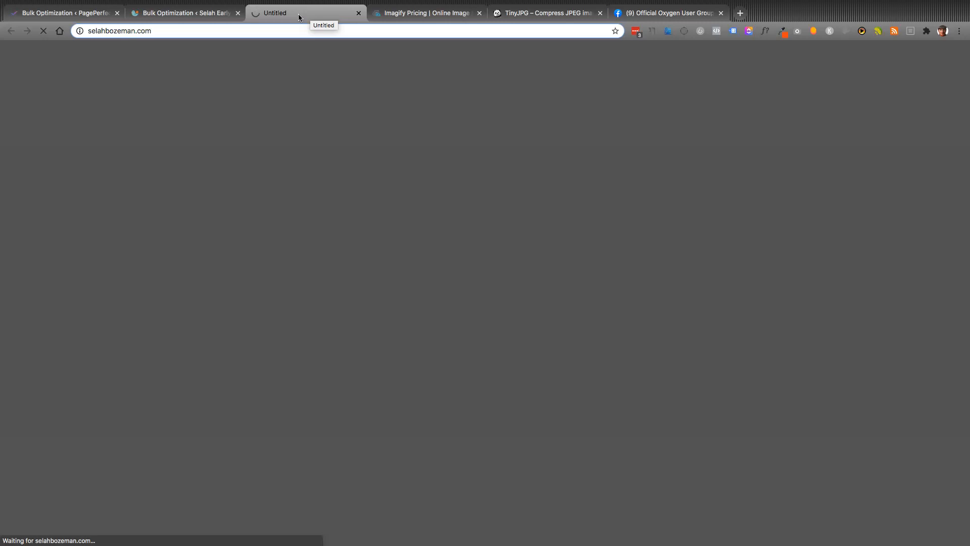
{"action": "key", "text": "super+w"}
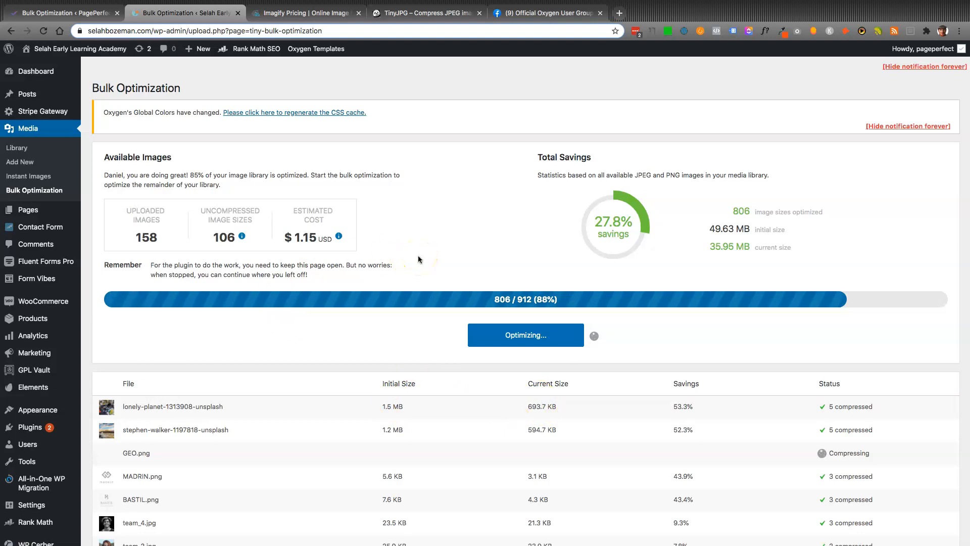
Look over the TinyJPG home page, and close that page.
{"action": "key", "text": "ctrl+Tab"}
{"action": "key", "text": "ctrl+Tab"}
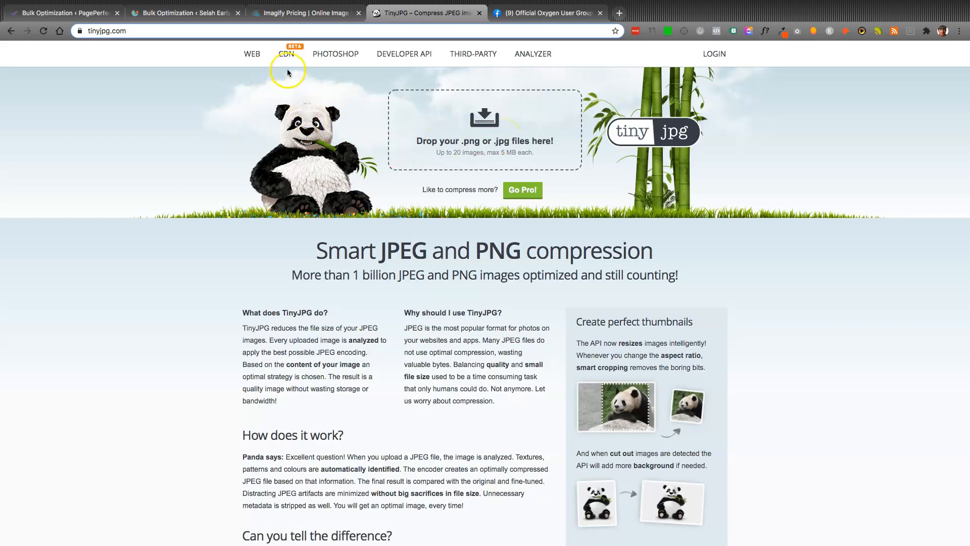
{"action": "scroll", "coordinate": [281, 242], "scroll_direction": "down", "scroll_amount": 10}
{"action": "scroll", "coordinate": [287, 238], "scroll_direction": "up", "scroll_amount": 10}
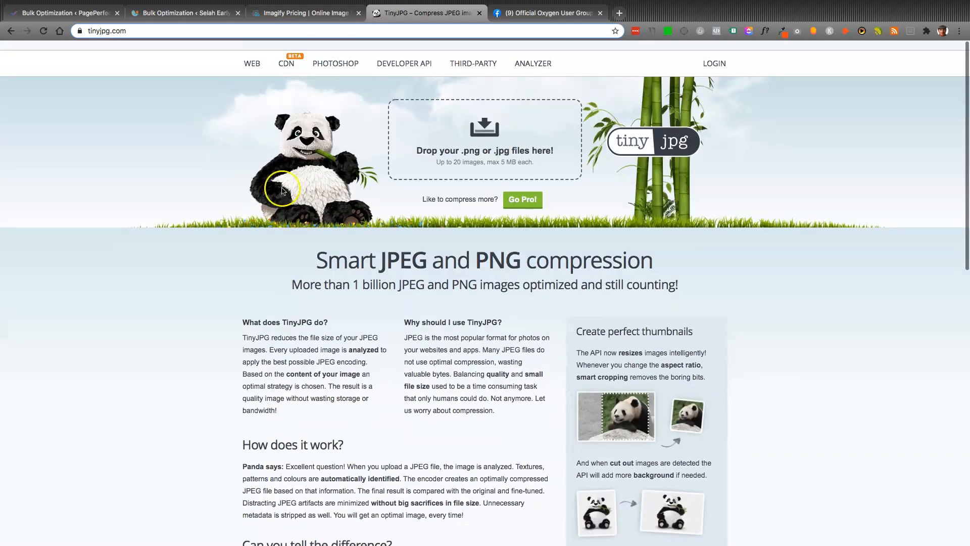
{"action": "key", "text": "super+w"}
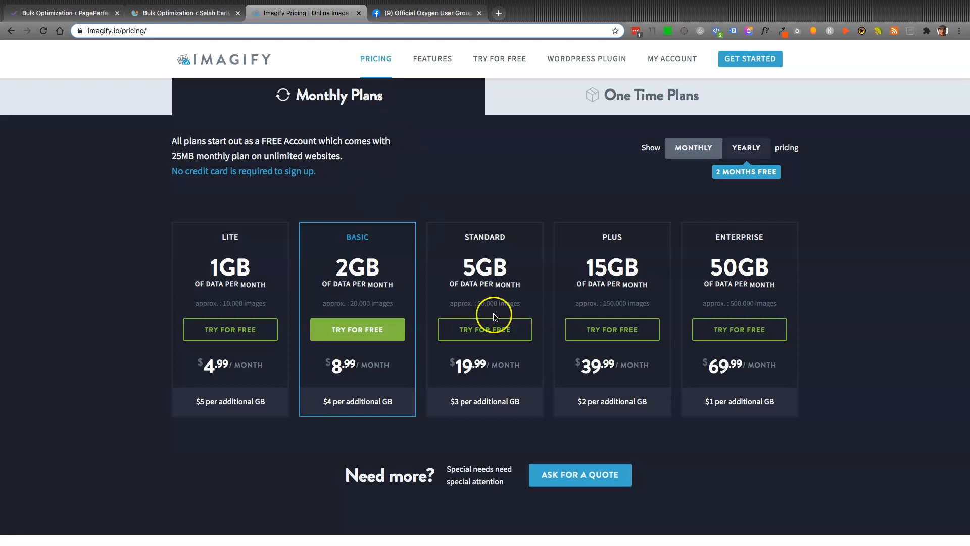
Return to the Selah Early Learning Academy bulk optimization and examine the per-file results and the initial and current sizes under Total Savings.
{"action": "key", "text": "ctrl+shift+Tab"}
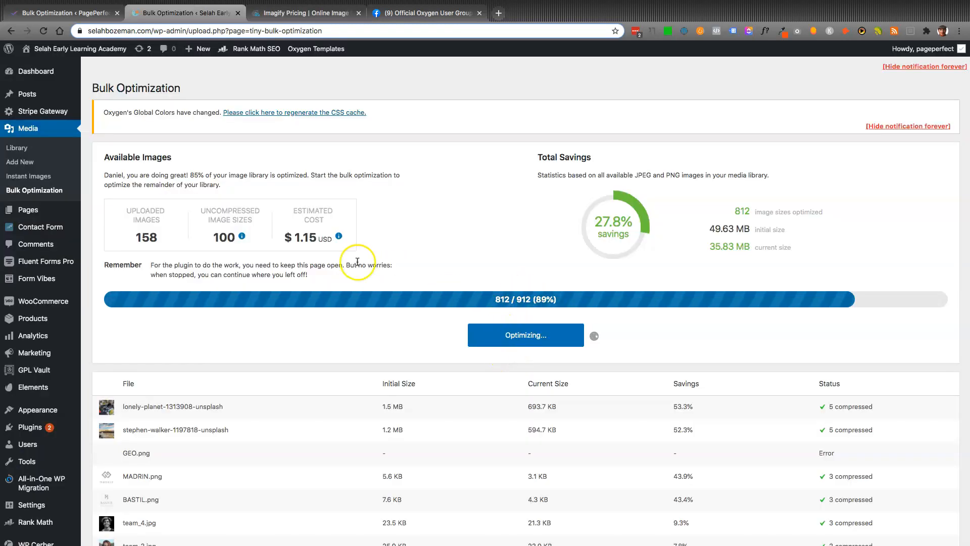
{"action": "scroll", "coordinate": [289, 261], "scroll_direction": "down", "scroll_amount": 3}
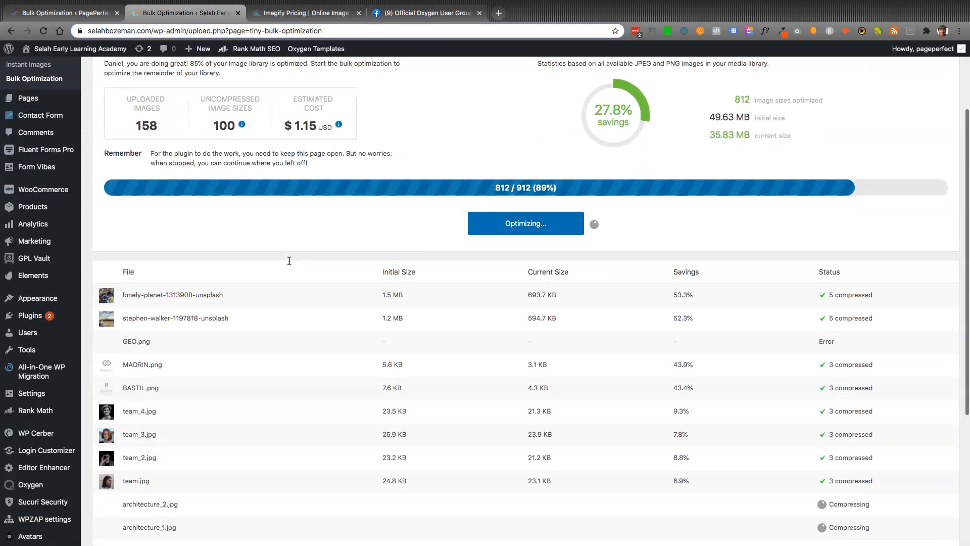
{"action": "scroll", "coordinate": [289, 260], "scroll_direction": "up", "scroll_amount": 3}
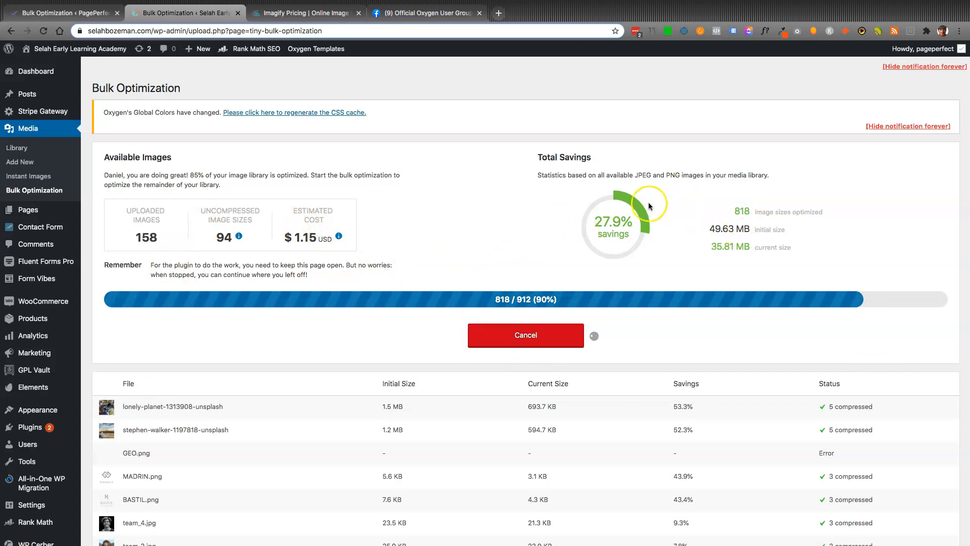
{"action": "double_click", "coordinate": [718, 229]}
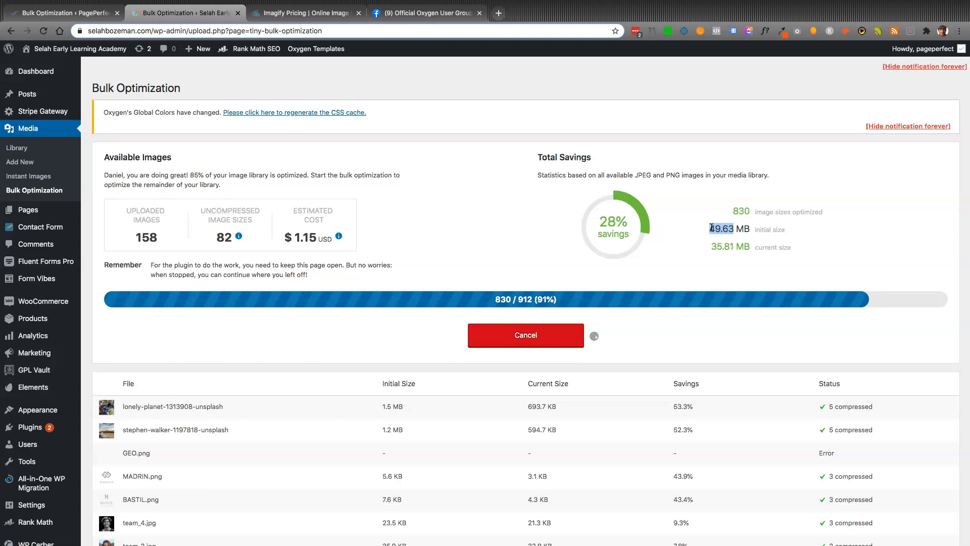
{"action": "double_click", "coordinate": [711, 228]}
{"action": "left_click", "coordinate": [716, 246]}
{"action": "scroll", "coordinate": [717, 247], "scroll_direction": "down", "scroll_amount": 5}
{"action": "scroll", "coordinate": [717, 247], "scroll_direction": "up", "scroll_amount": 5}
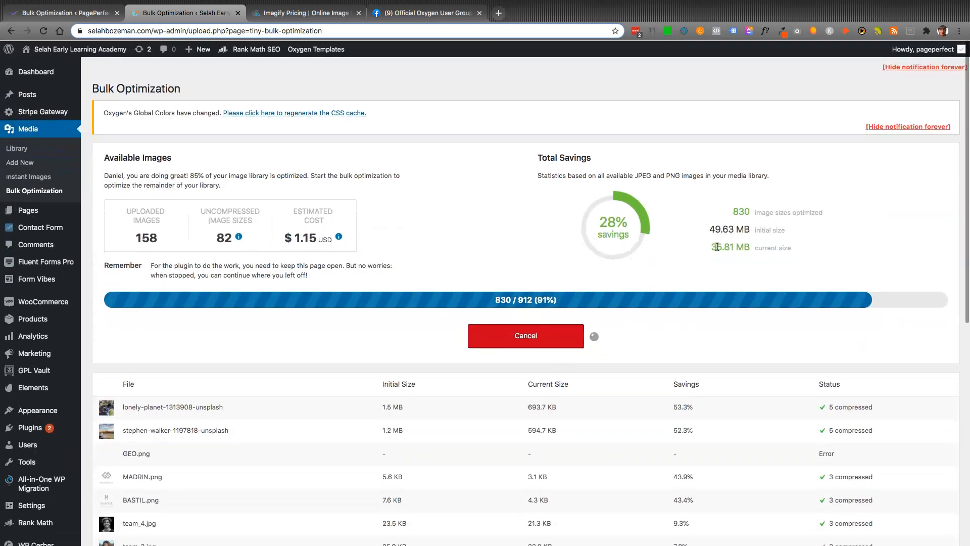
{"action": "left_click", "coordinate": [590, 258]}
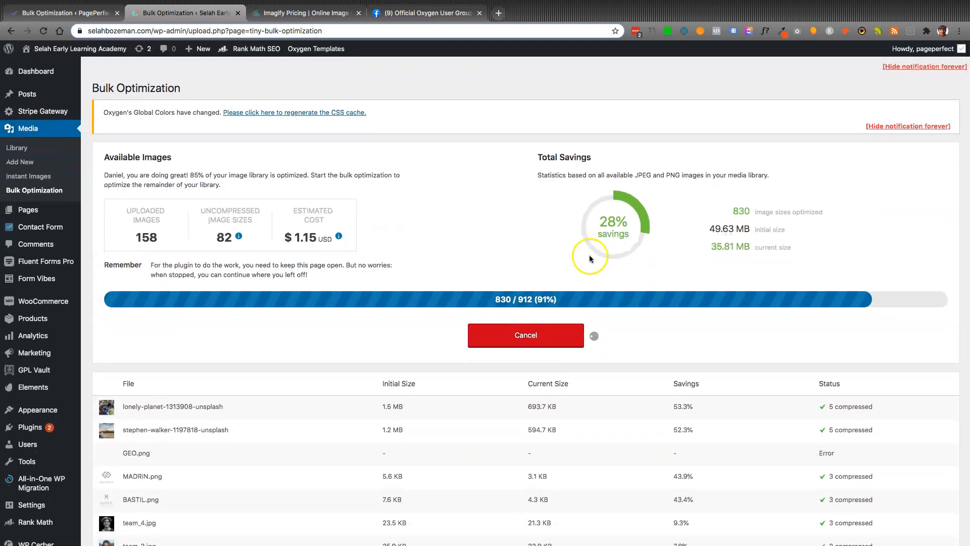
{"action": "left_click", "coordinate": [483, 231]}
Reopen the TinyJPG home page, and go back past the Imagify pricing to the Selah Early Learning Academy bulk optimization.
{"action": "left_click", "coordinate": [465, 70]}
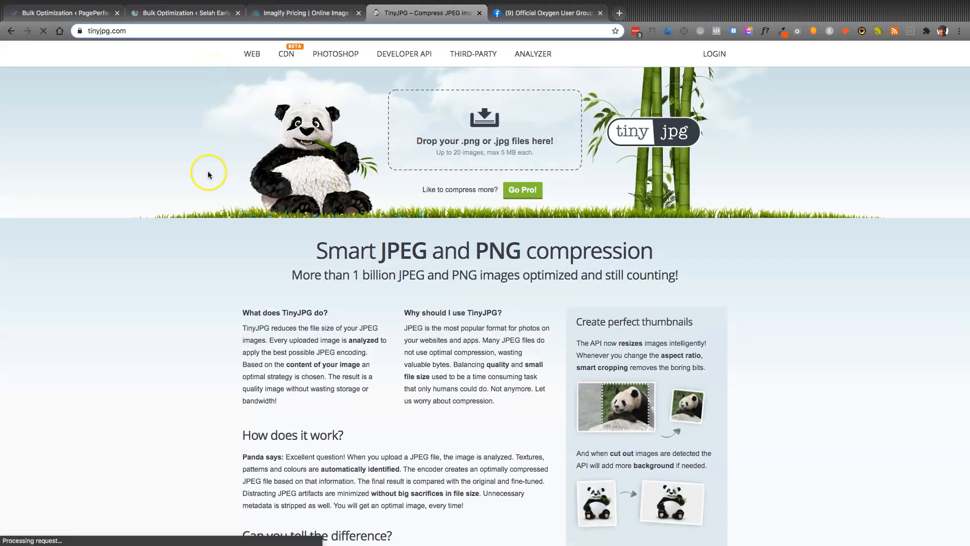
{"action": "key", "text": "ctrl+shift+Tab"}
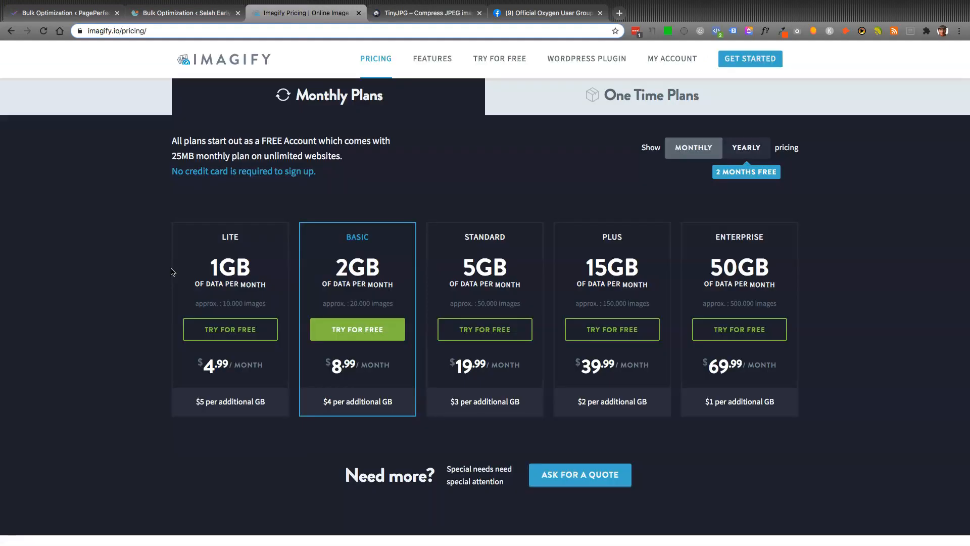
{"action": "key", "text": "ctrl+shift+Tab"}
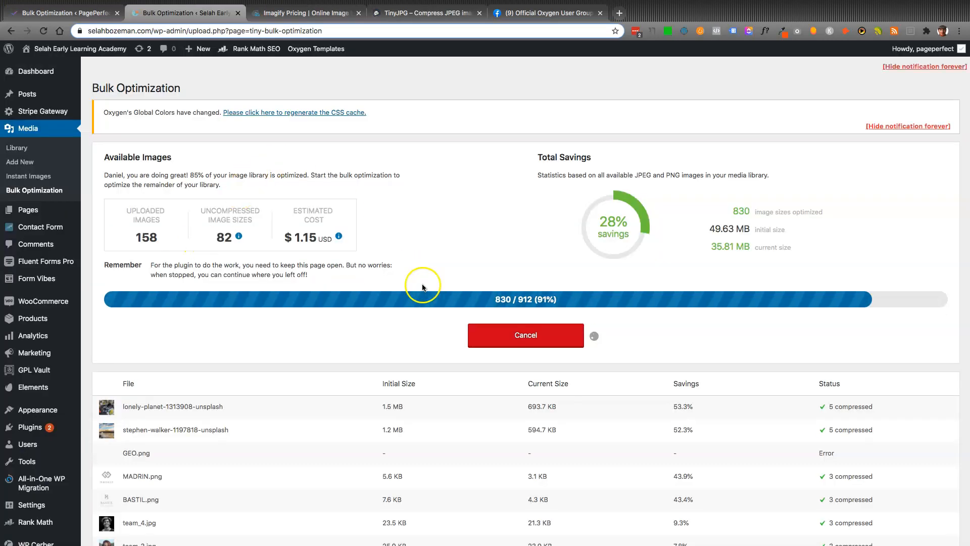